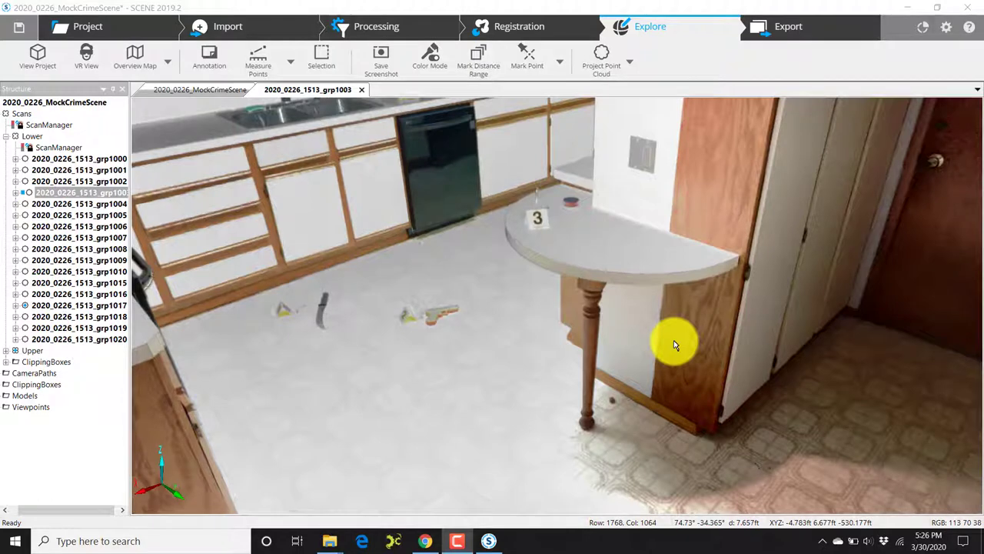
# Open scan 2020_0226_1513_grp1003 in Quick View and rotate toward the kitchen table with marker 3
pyautogui.rightClick(72, 191)
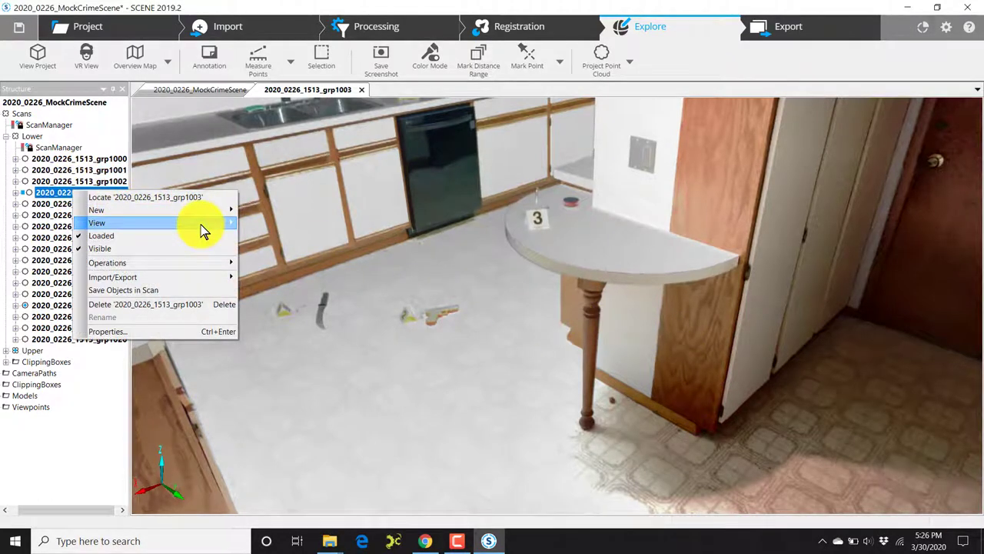
pyautogui.moveTo(200, 225)
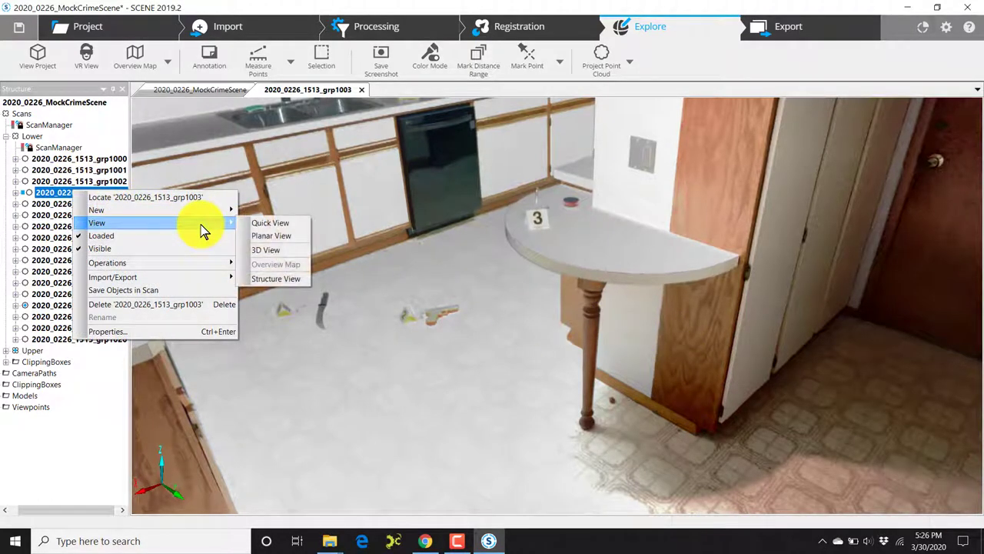
pyautogui.click(287, 225)
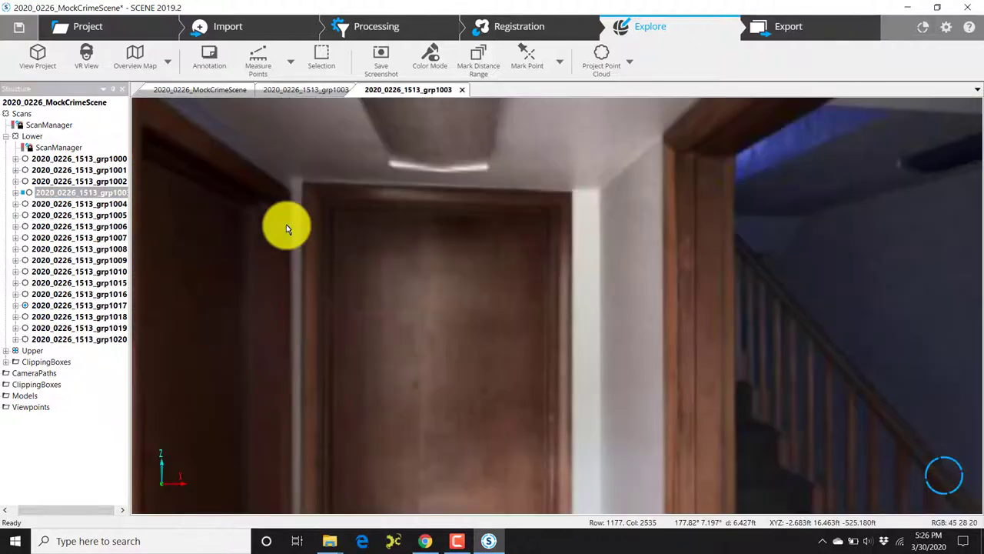
pyautogui.moveTo(287, 229)
pyautogui.mouseDown()
pyautogui.moveTo(392, 264)
pyautogui.moveTo(336, 211)
pyautogui.moveTo(534, 246)
pyautogui.moveTo(352, 270)
pyautogui.moveTo(517, 223)
pyautogui.moveTo(437, 272)
pyautogui.moveTo(430, 258)
pyautogui.moveTo(446, 255)
pyautogui.moveTo(439, 246)
pyautogui.mouseUp()
# Drop a new annotation on the marker 3 tent on the table and raise its properties dialog
pyautogui.click(212, 60)
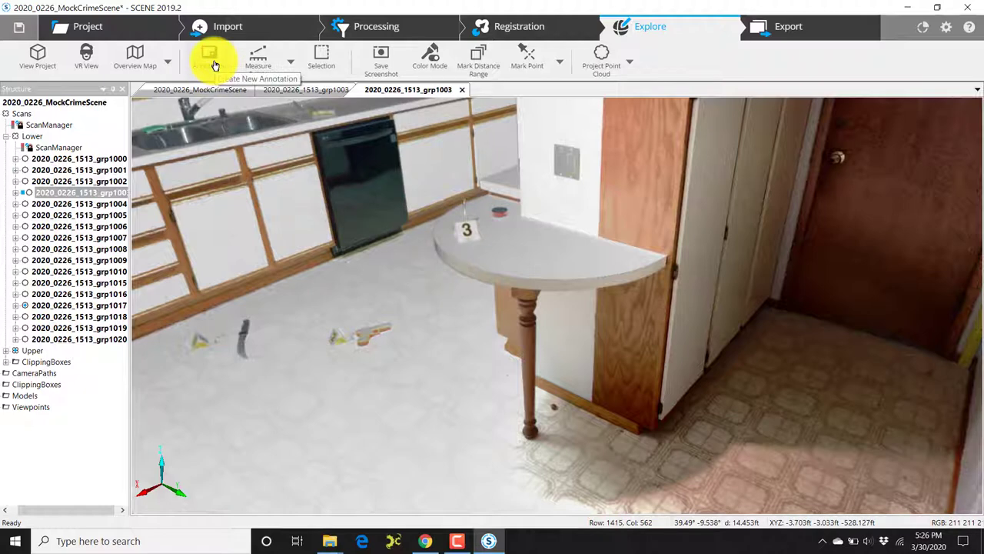
pyautogui.click(214, 62)
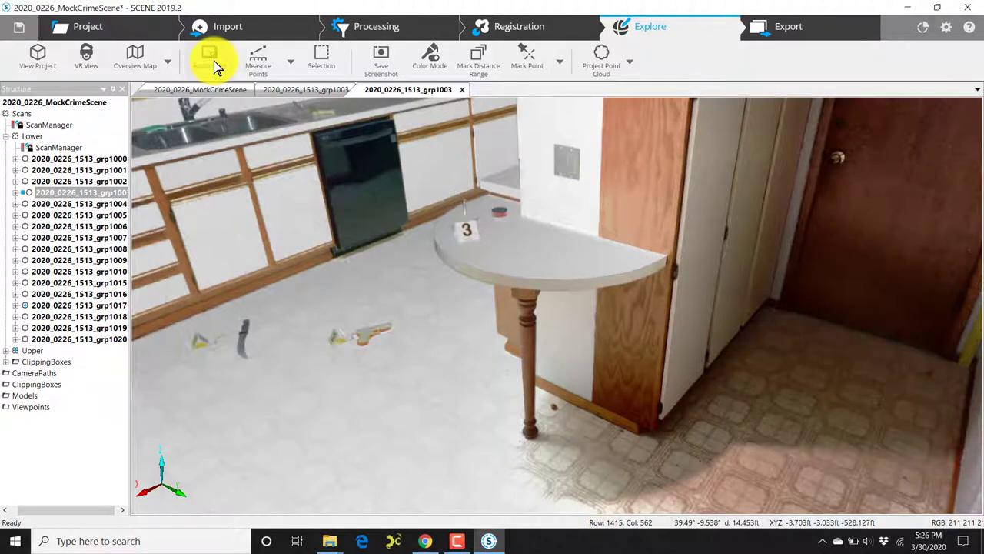
pyautogui.click(469, 219)
pyautogui.moveTo(605, 240); pyautogui.dragTo(614, 163)
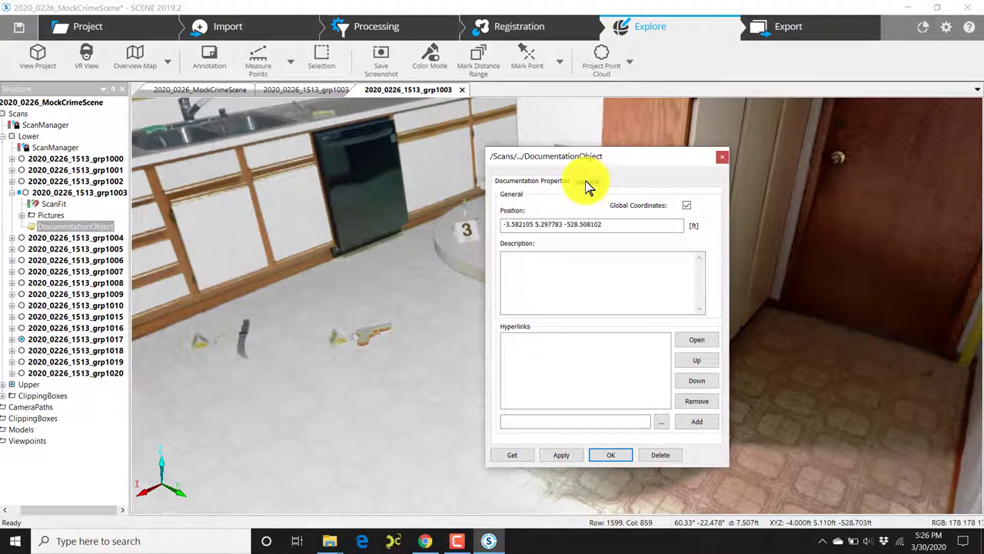
# Name the annotation EV3 and apply, then return to Documentation Properties to browse for an attachment
pyautogui.click(587, 182)
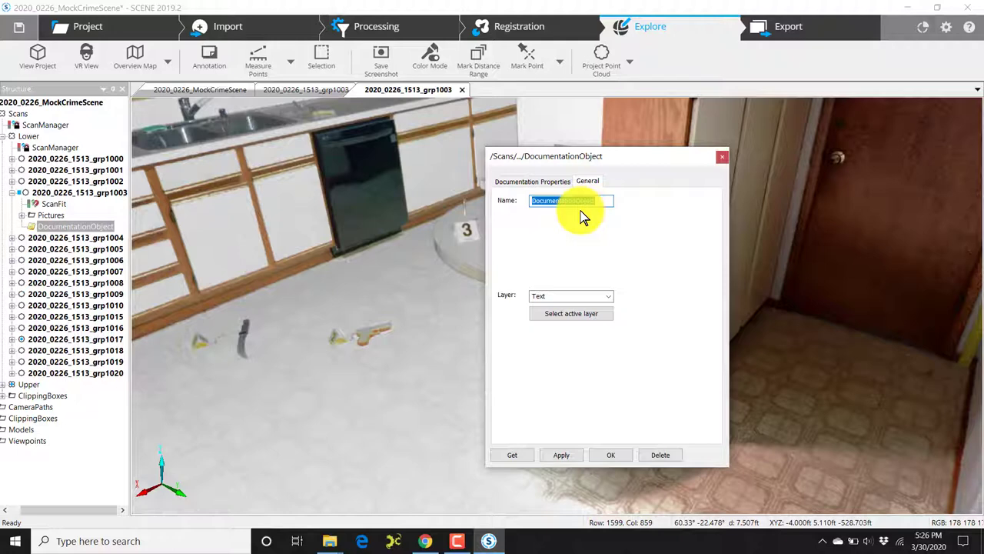
pyautogui.write('EV3')
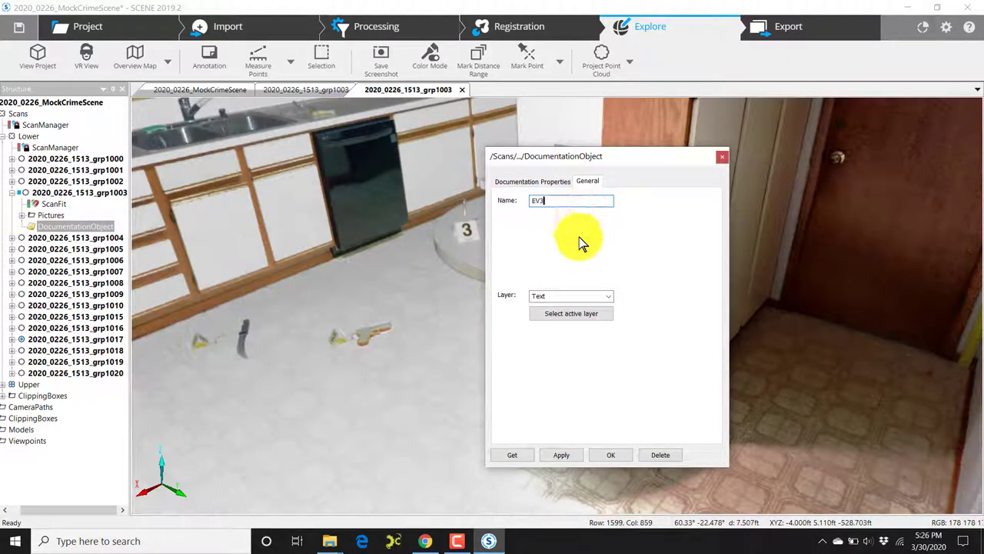
pyautogui.click(568, 455)
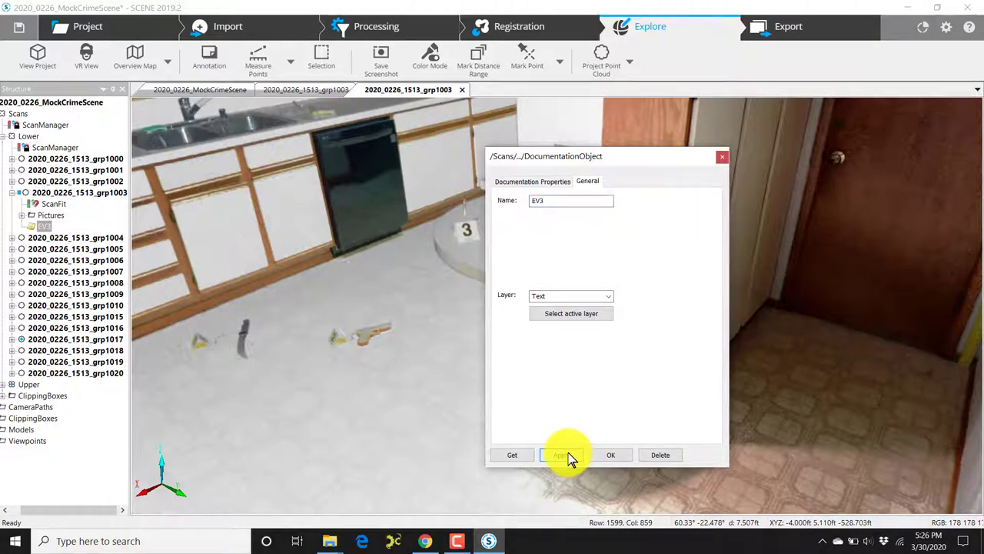
pyautogui.click(538, 183)
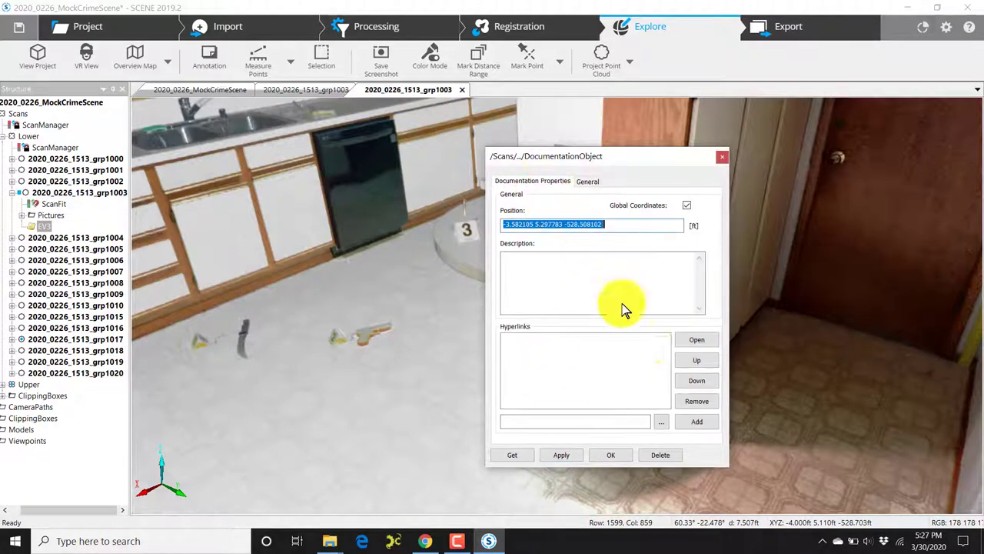
pyautogui.click(661, 421)
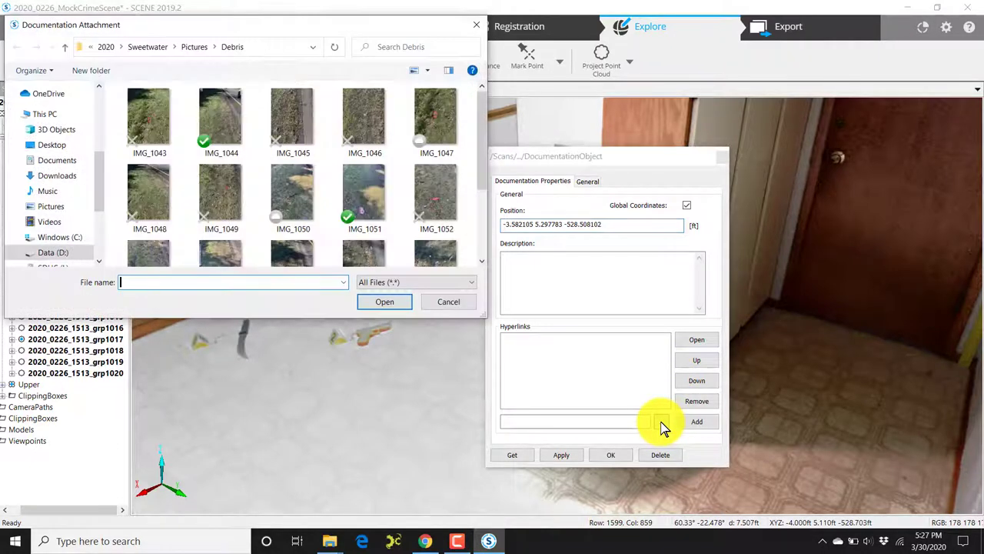
# Paste the project photo folder path, choose IMG_1333, and add it as EV3's hyperlink
pyautogui.click(252, 47)
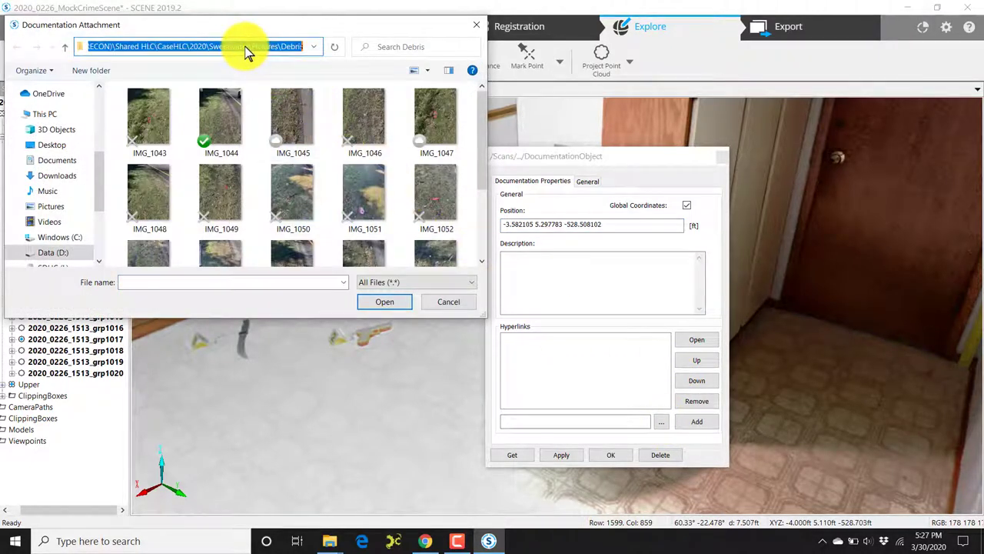
pyautogui.rightClick(236, 46)
pyautogui.click(281, 93)
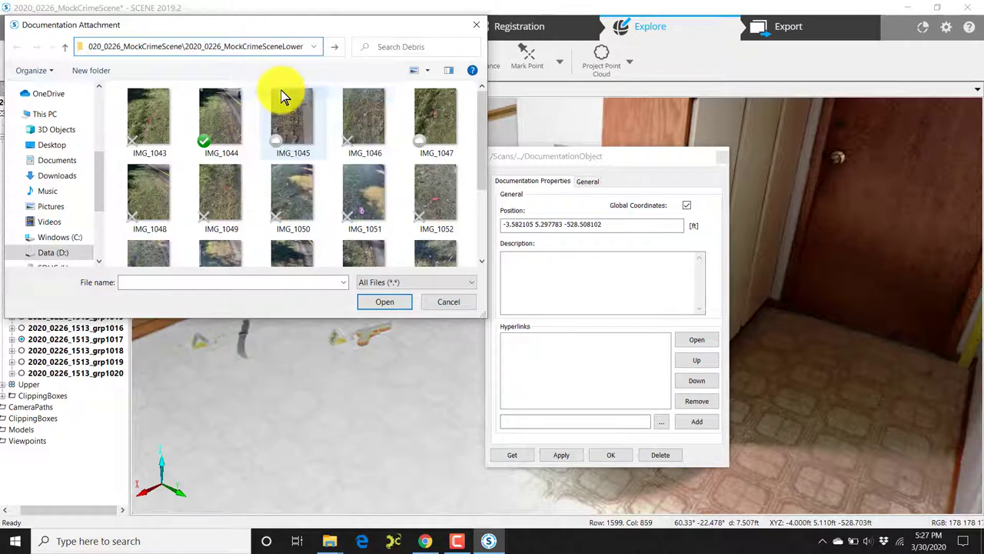
pyautogui.press('Return')
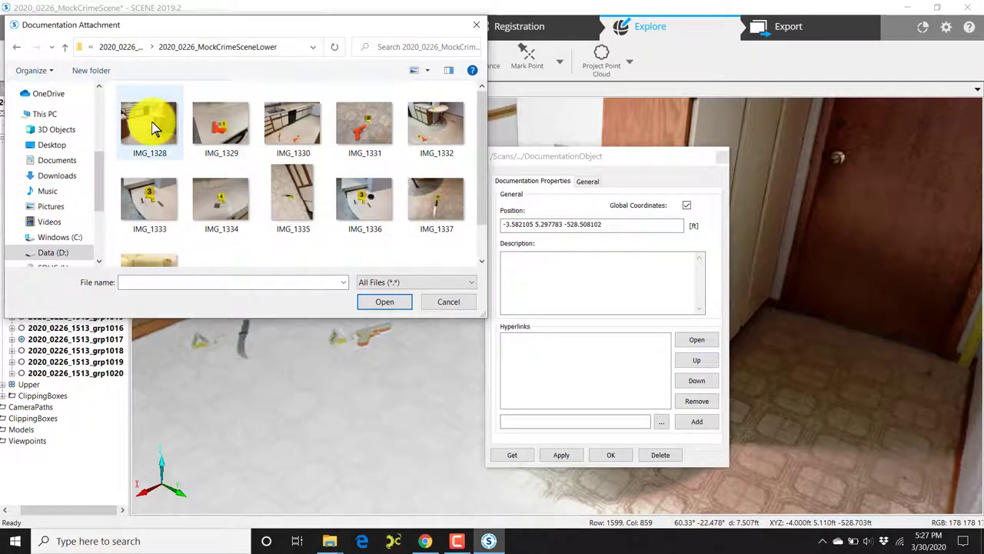
pyautogui.click(156, 190)
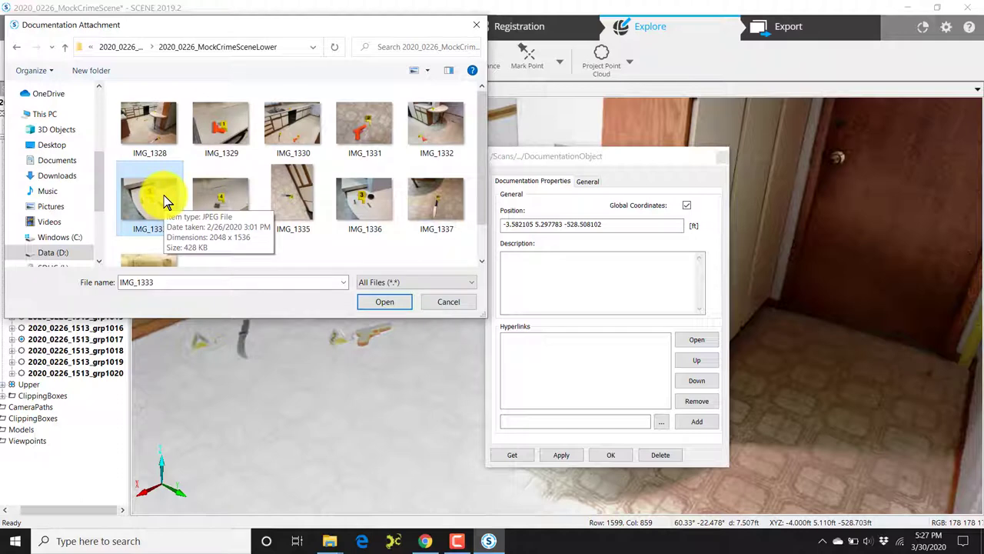
pyautogui.click(396, 300)
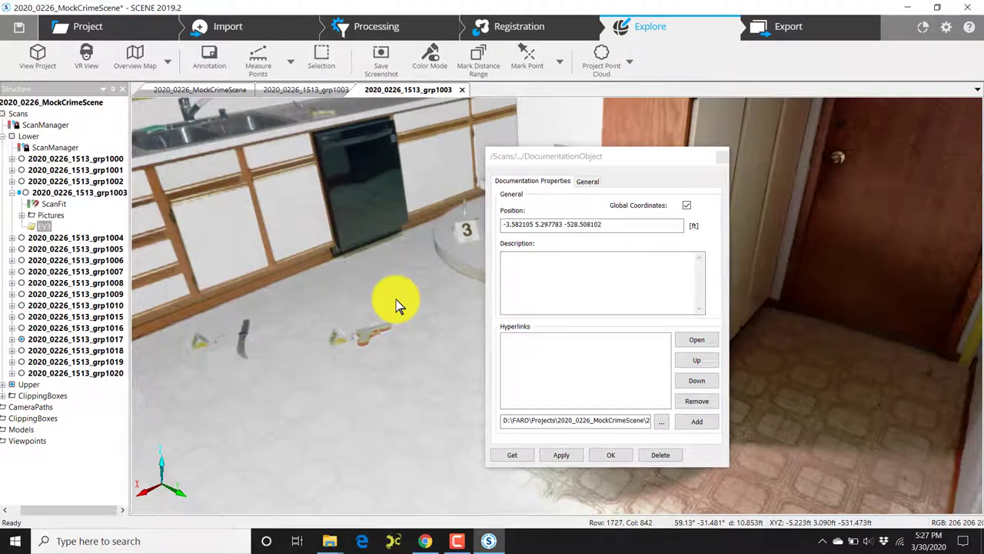
pyautogui.click(706, 427)
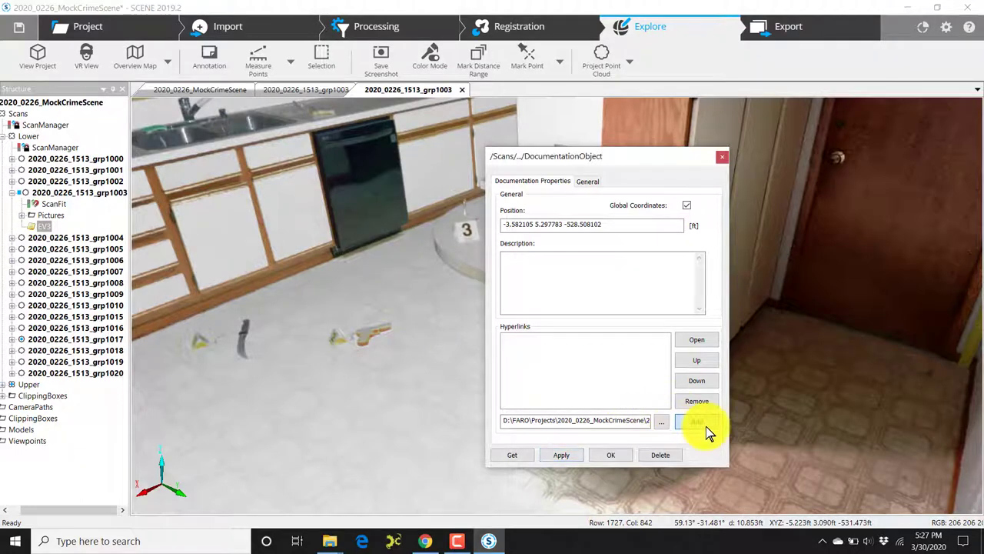
# Save the annotation, reopen EV3's properties, and open its IMG_1333.JPEG hyperlink in Photos
pyautogui.click(610, 455)
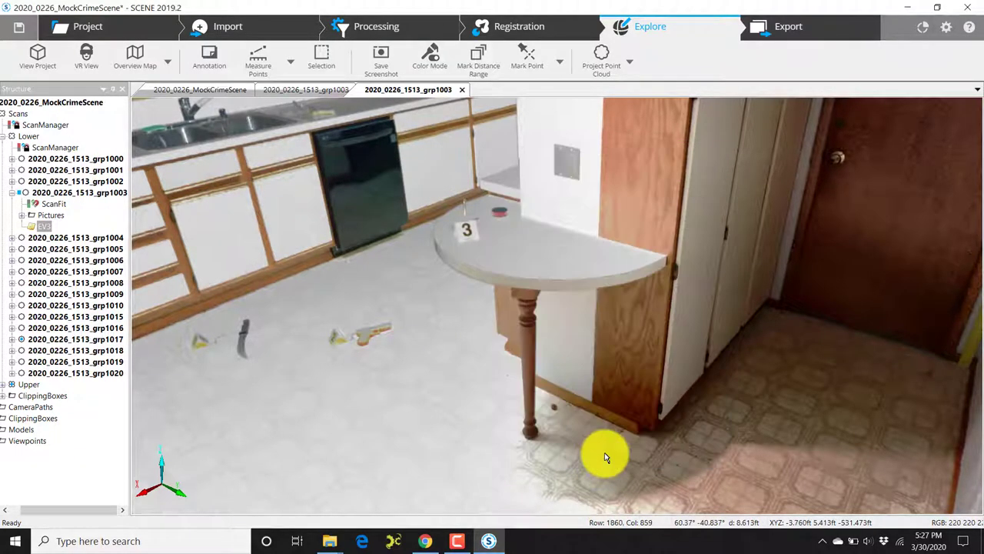
pyautogui.rightClick(38, 227)
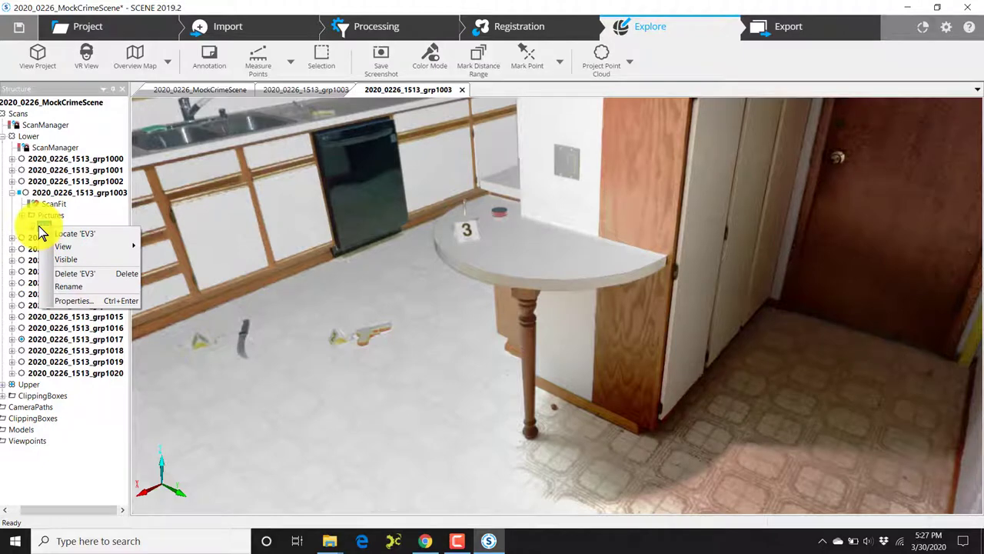
pyautogui.click(94, 299)
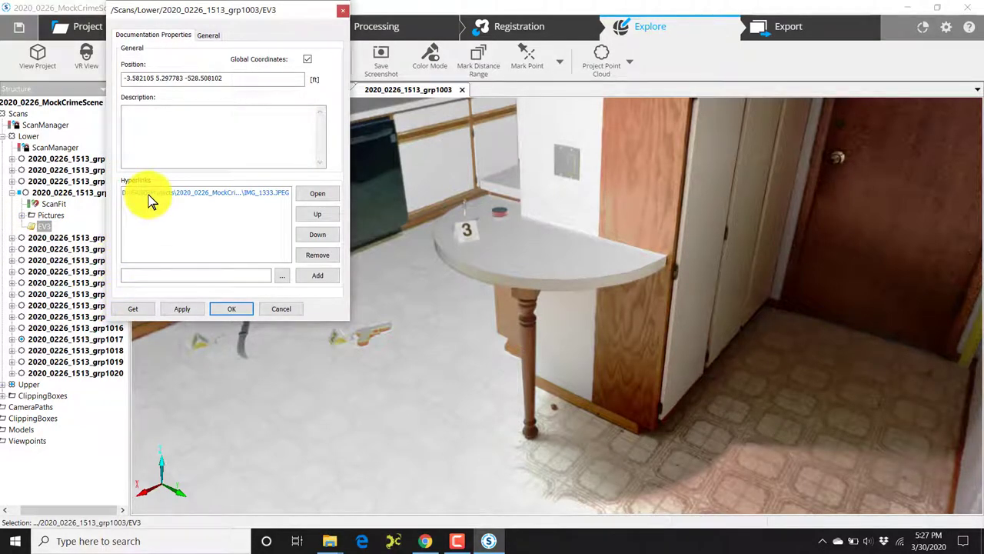
pyautogui.click(148, 194)
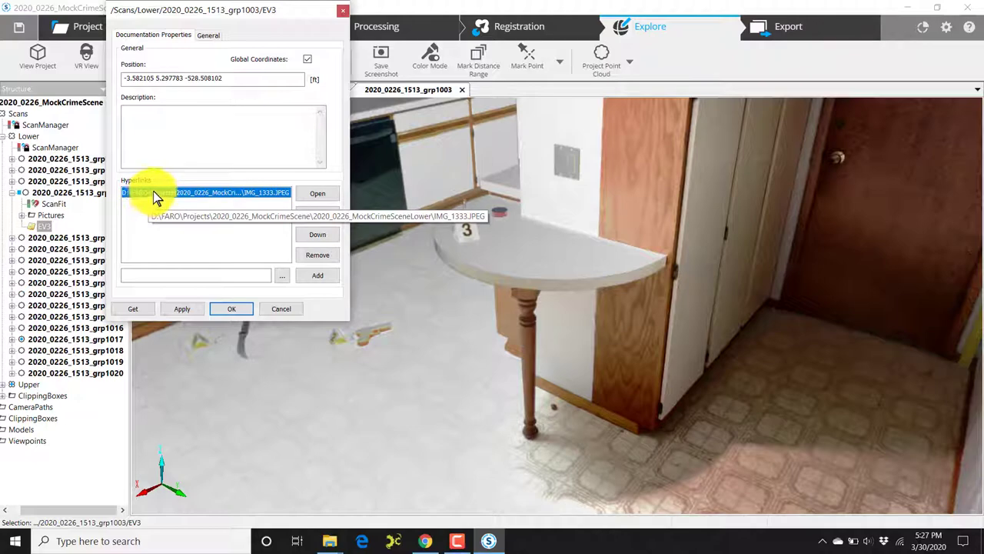
pyautogui.click(318, 193)
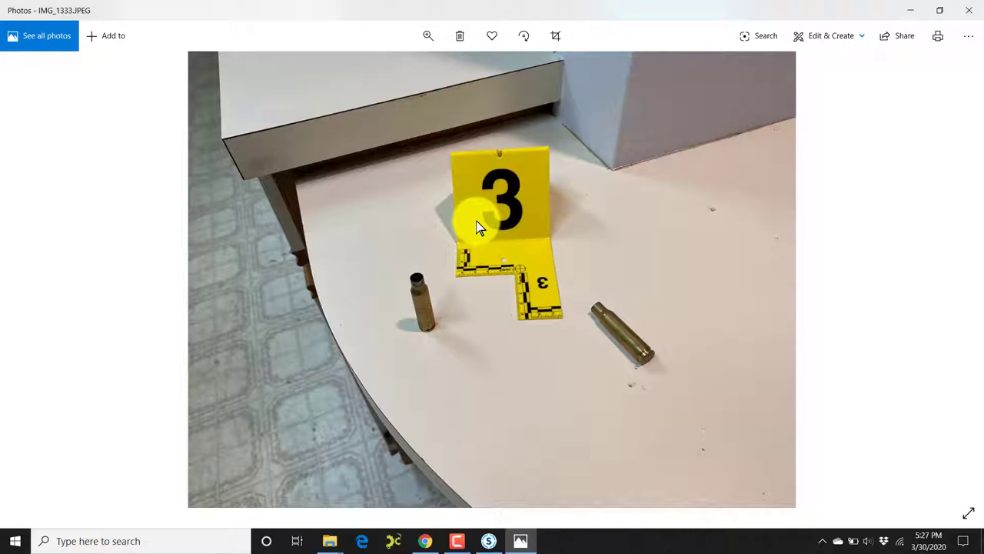
# Close the photo and EV3's properties, then zoom in on the knife and handgun on the floor
pyautogui.click(976, 9)
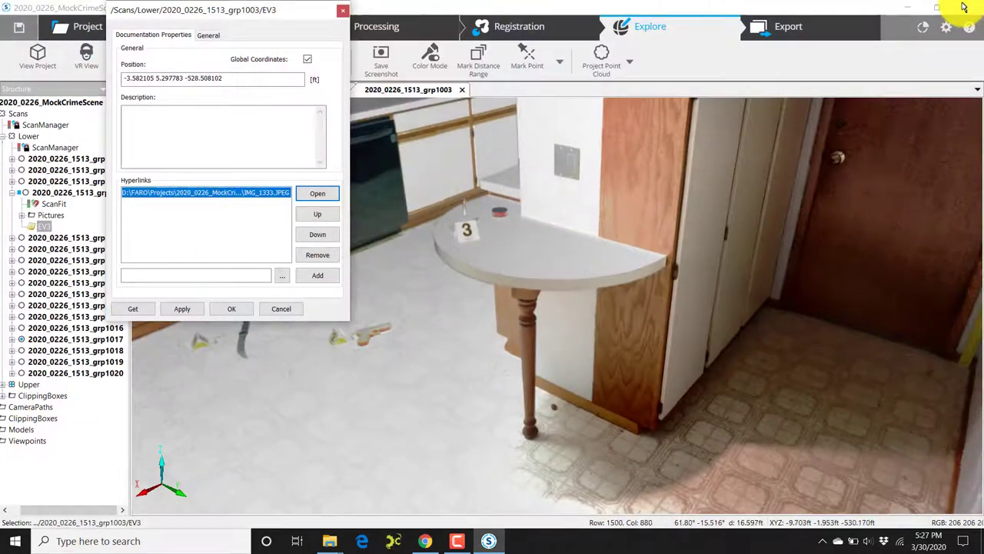
pyautogui.click(343, 10)
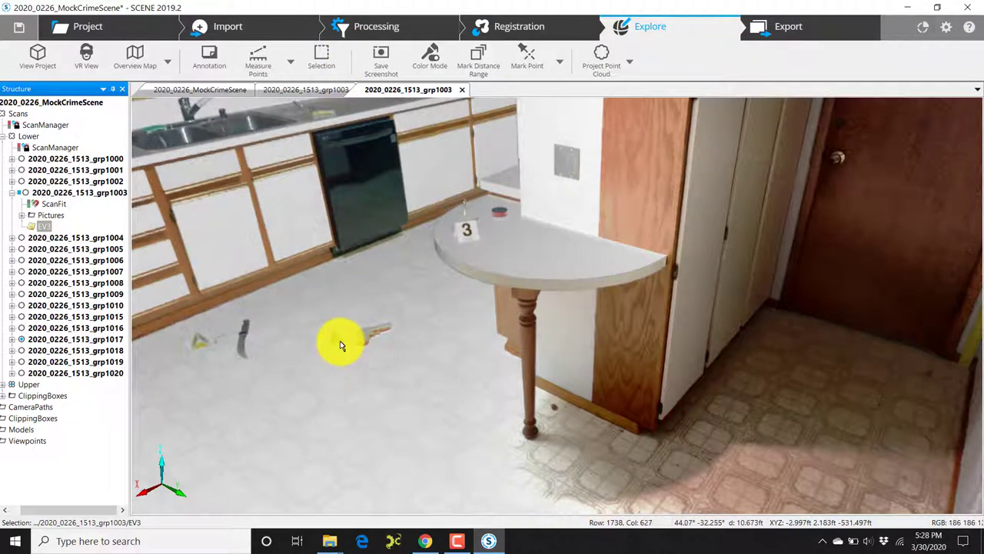
pyautogui.scroll(1, 342, 346)
pyautogui.scroll(4, 341, 346)
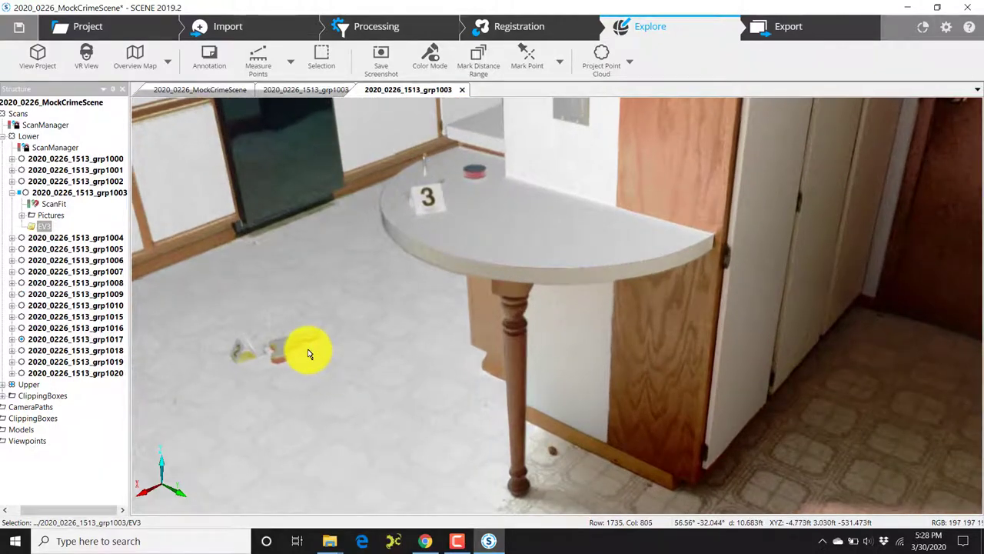
pyautogui.scroll(-5, 330, 355)
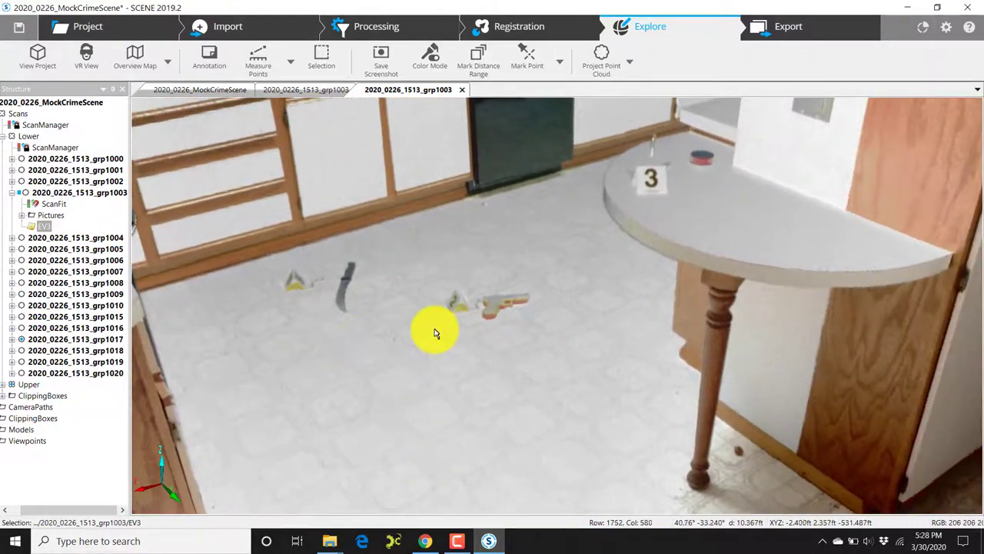
pyautogui.scroll(2, 434, 333)
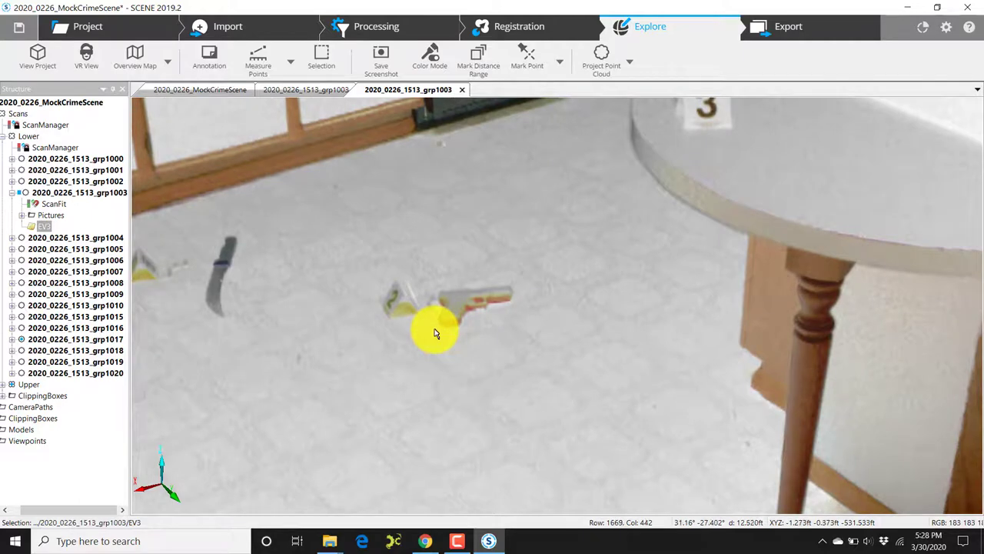
pyautogui.click(228, 67)
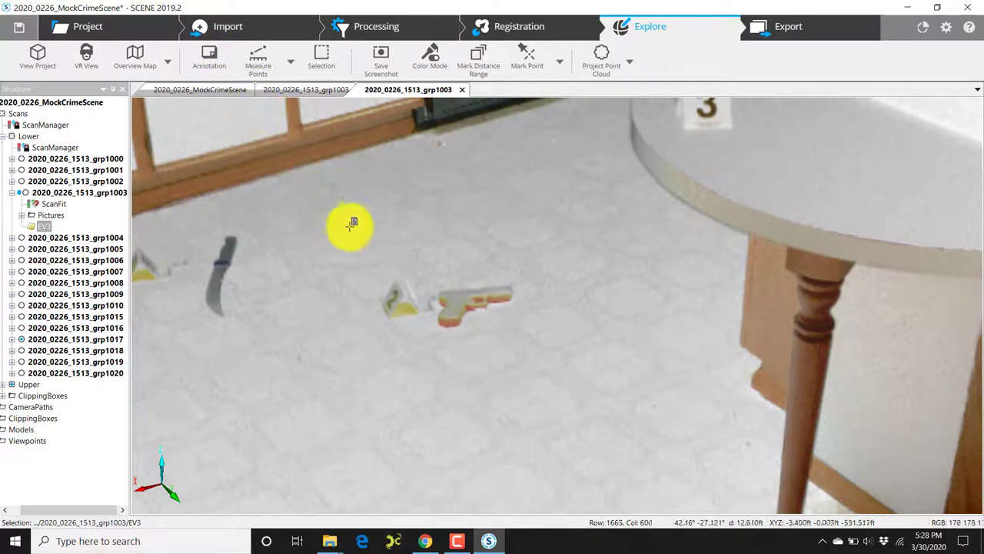
# Place an annotation next to the handgun and apply the name EV2 in its General settings
pyautogui.click(399, 287)
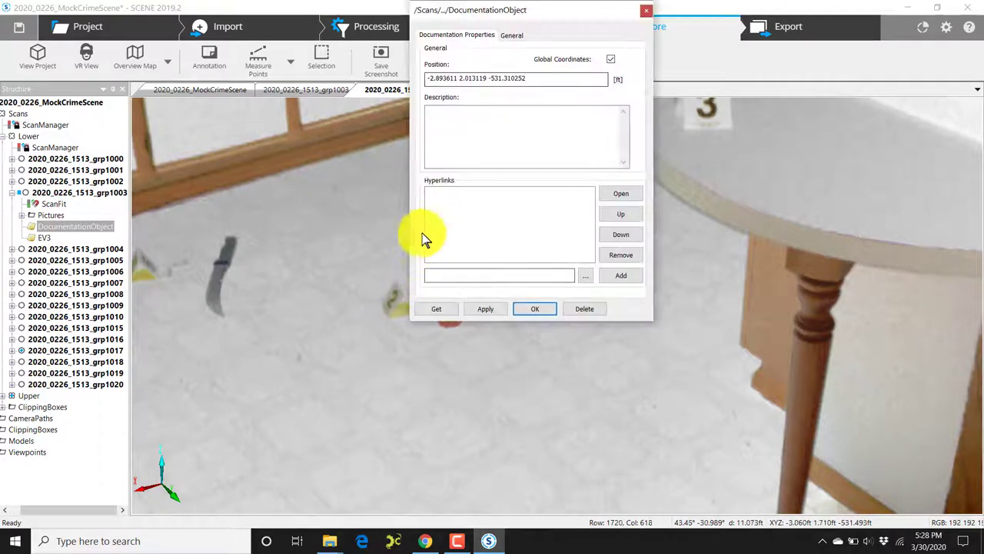
pyautogui.click(508, 35)
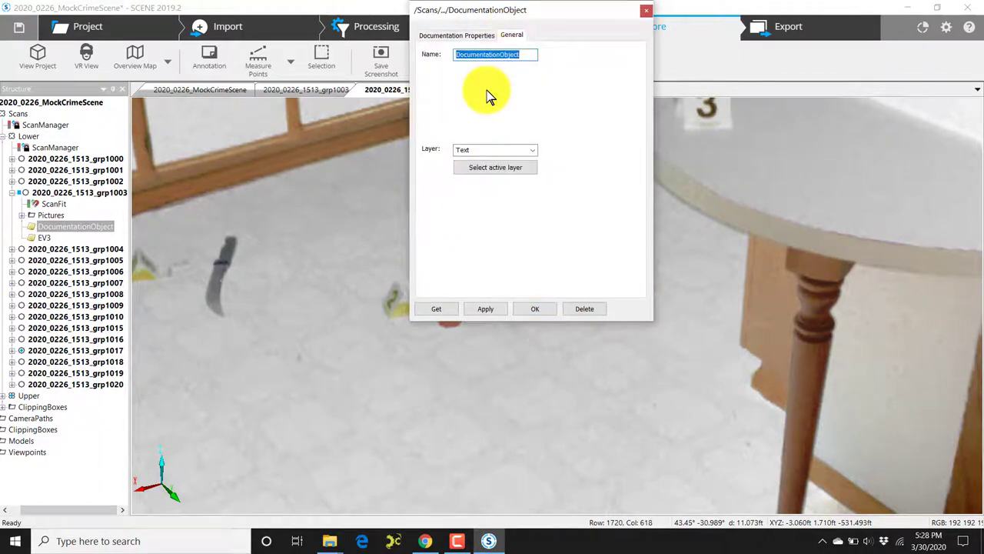
pyautogui.write('EV2')
pyautogui.click(487, 309)
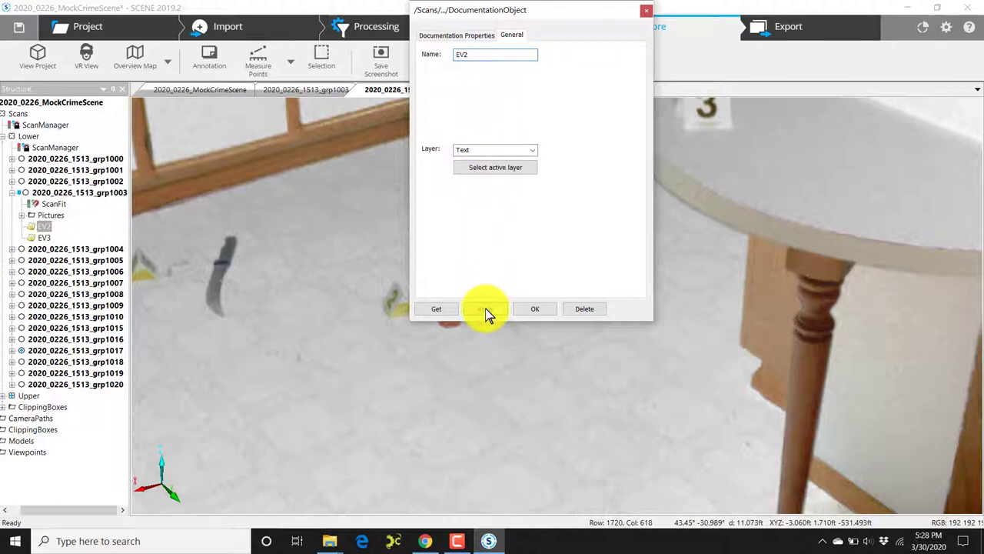
pyautogui.click(448, 36)
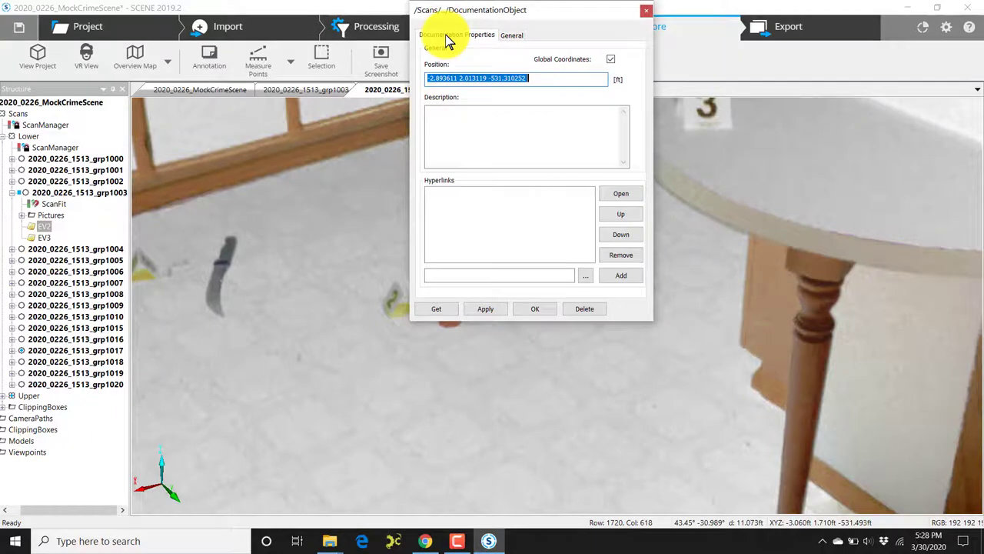
# Add photo IMG_1331 as EV2's hyperlink and confirm the properties with OK
pyautogui.click(589, 277)
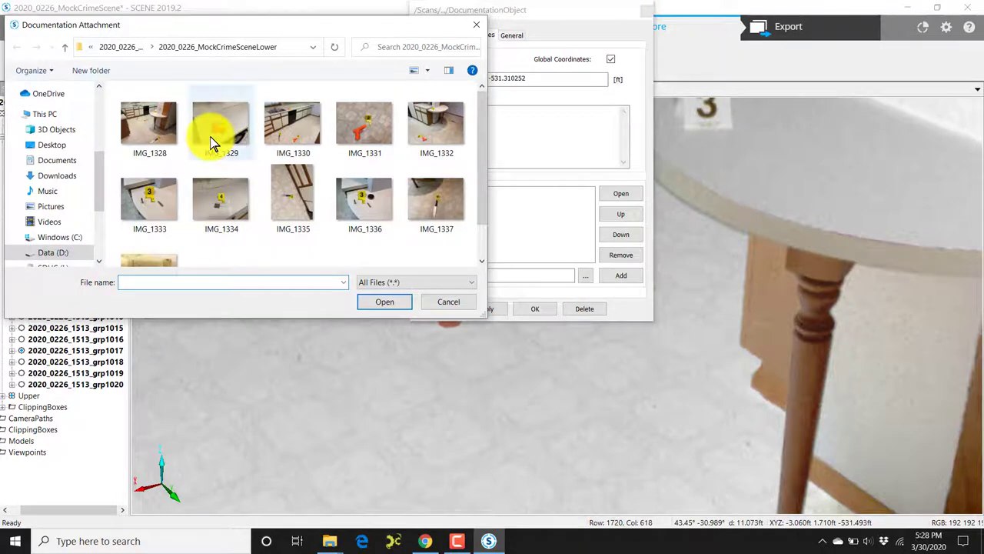
pyautogui.click(354, 127)
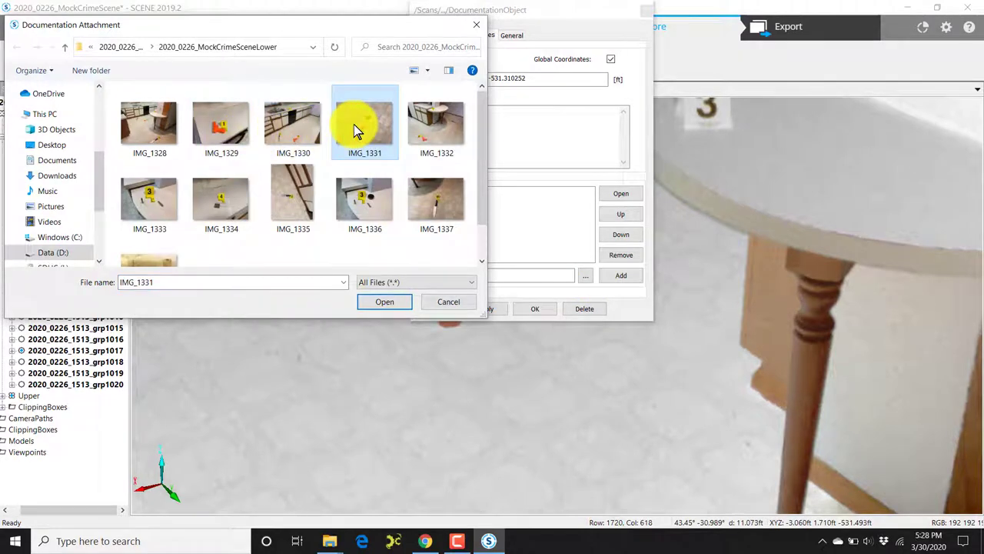
pyautogui.click(389, 304)
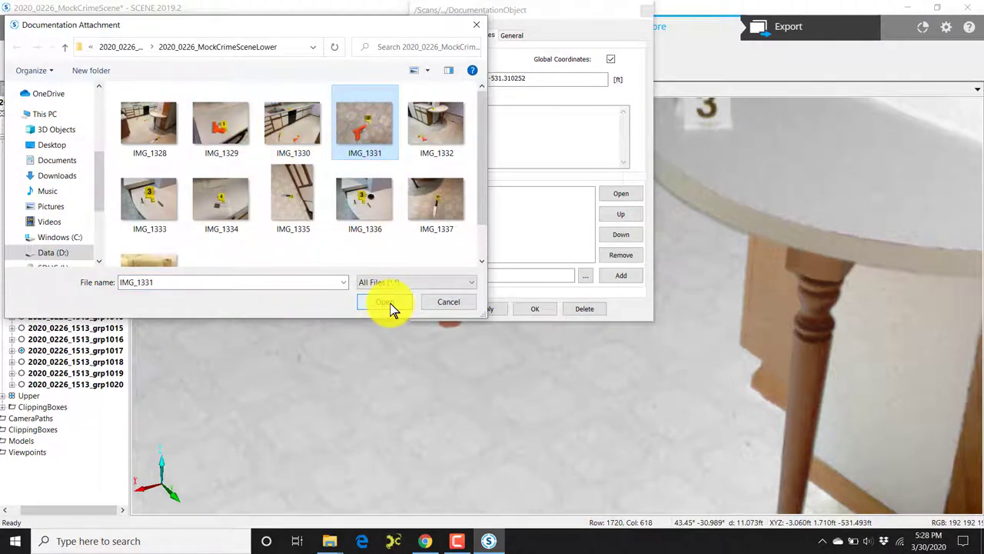
pyautogui.click(622, 275)
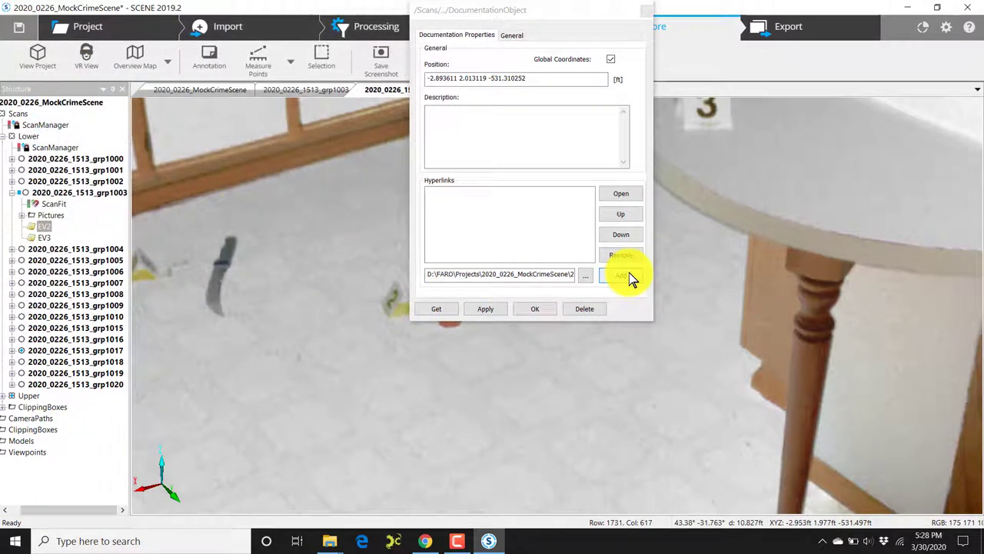
pyautogui.click(536, 308)
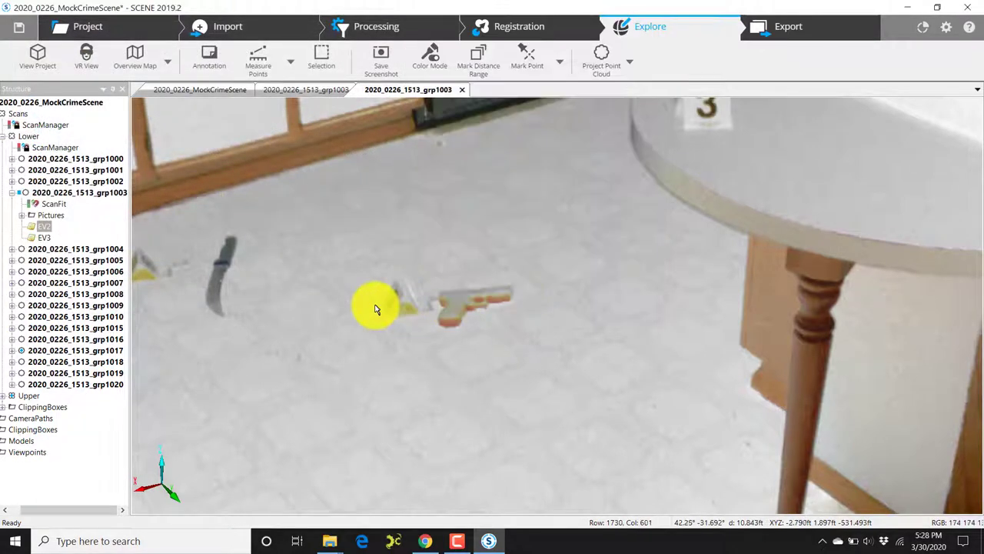
# Close both scan view tabs and the project overview tab
pyautogui.click(459, 90)
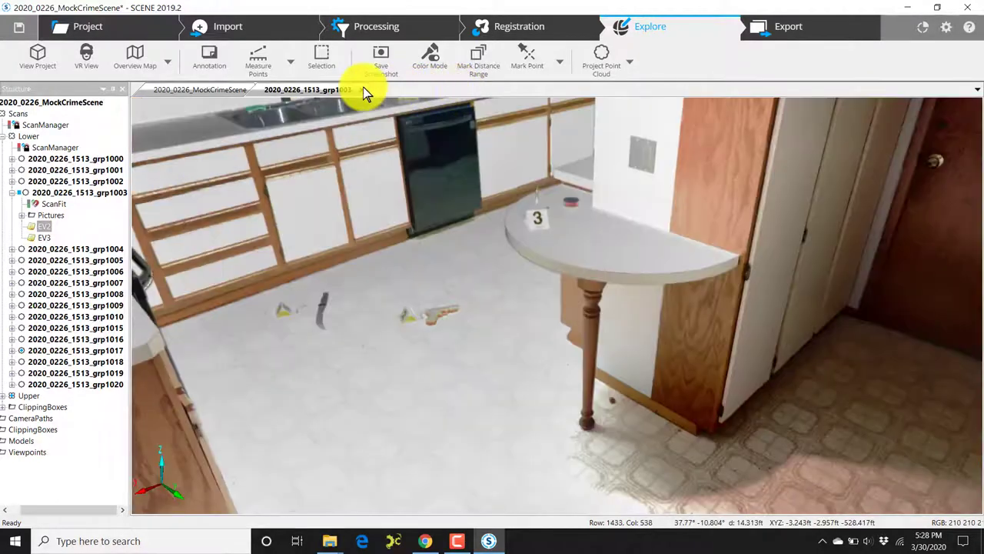
pyautogui.click(360, 89)
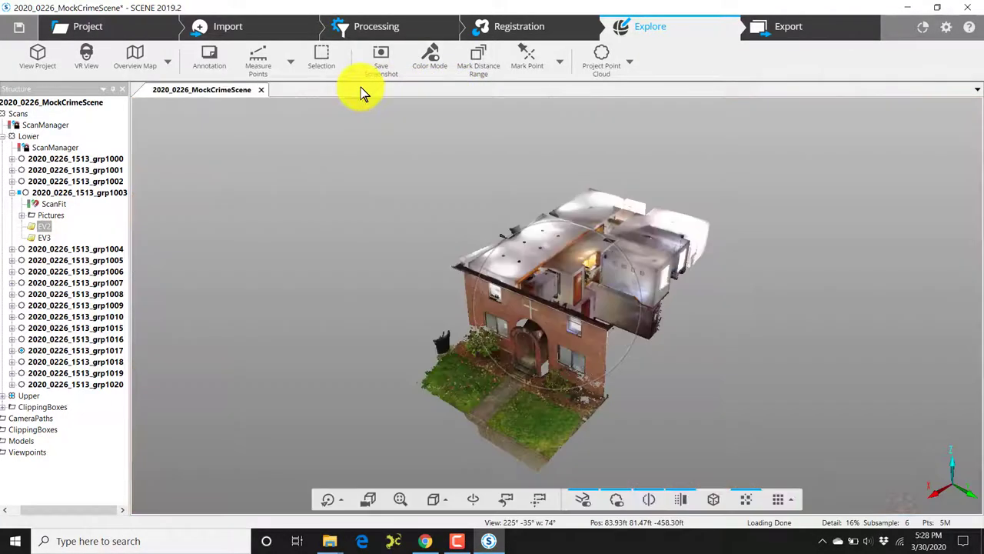
pyautogui.click(262, 91)
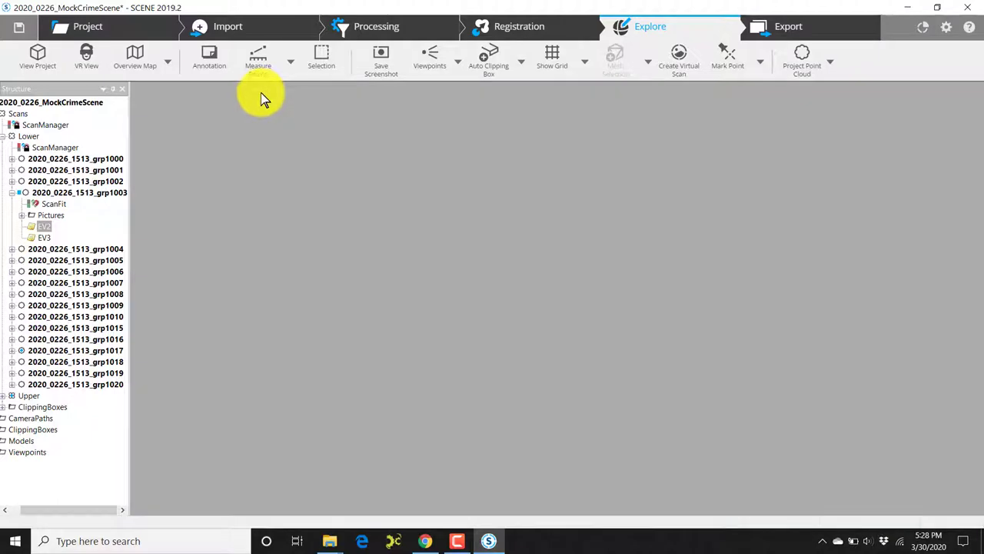
# Open scan 2020_0226_1513_grp1003 in a new 3D View
pyautogui.rightClick(98, 194)
pyautogui.moveTo(221, 230)
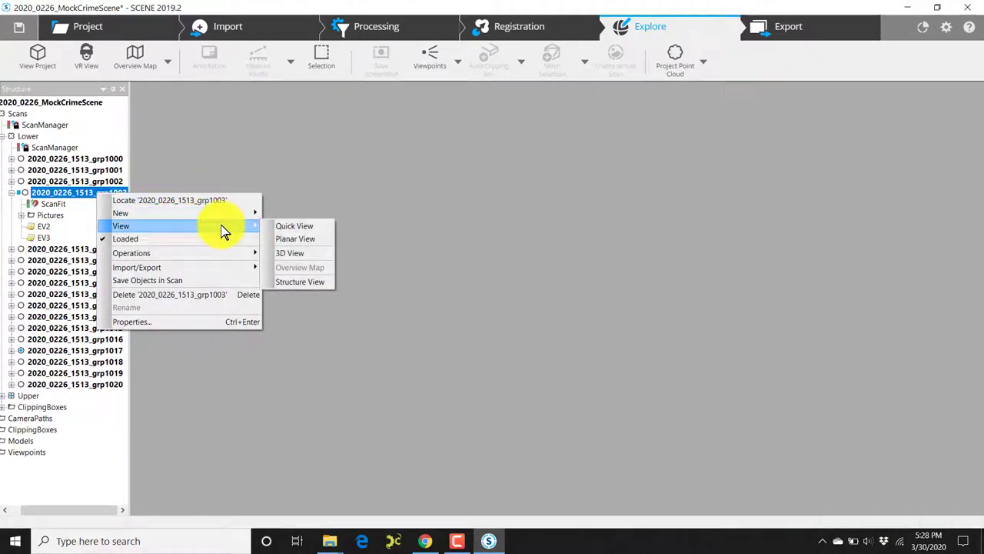
pyautogui.click(301, 253)
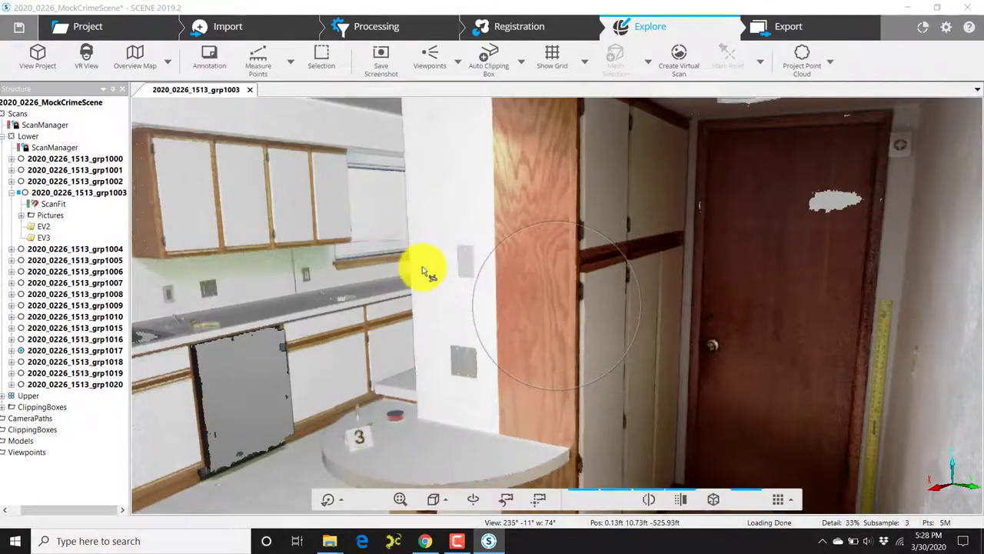
# Orbit down to the floor and enable the Text layer in Visibility Settings to show labels
pyautogui.moveTo(505, 308); pyautogui.dragTo(454, 350)
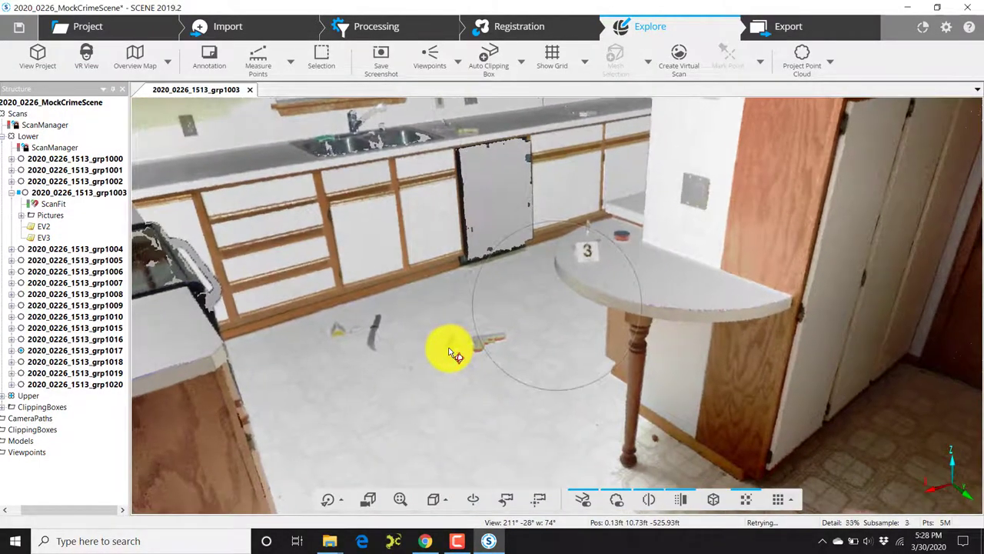
pyautogui.rightClick(715, 277)
pyautogui.click(768, 371)
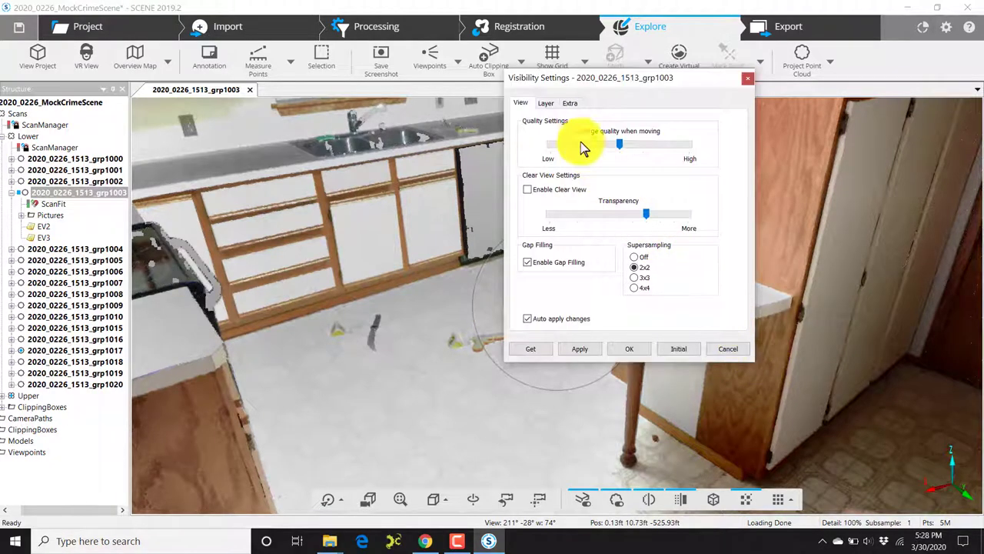
pyautogui.click(546, 103)
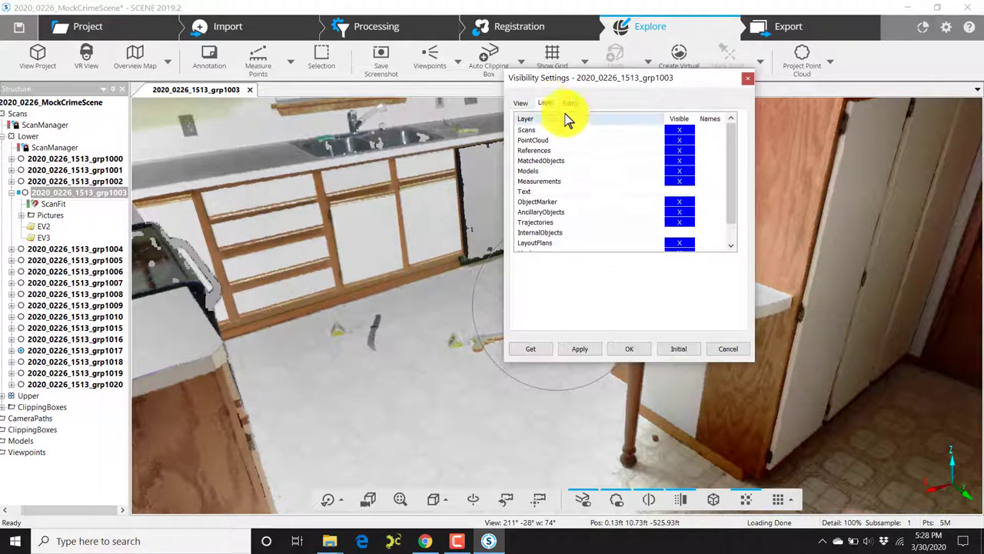
pyautogui.click(680, 192)
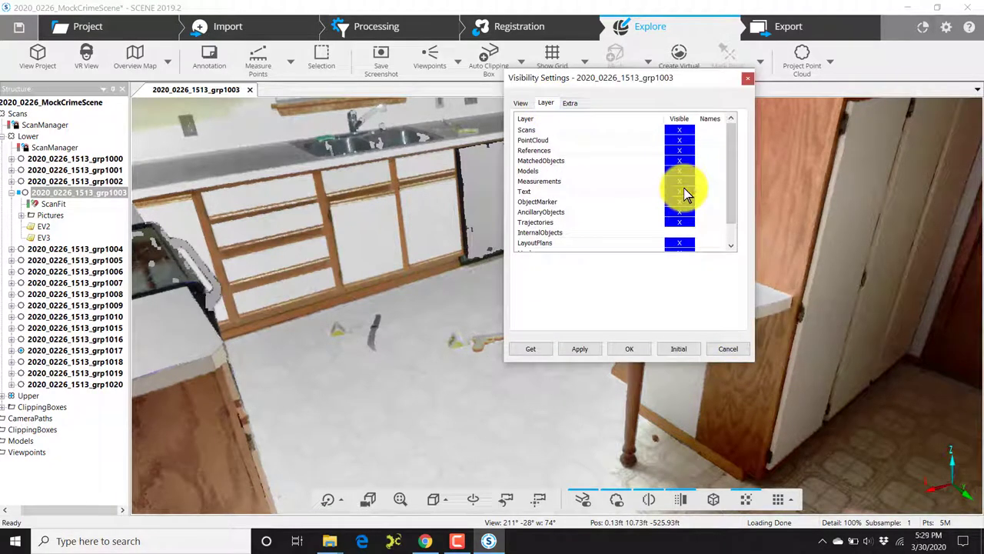
pyautogui.click(638, 348)
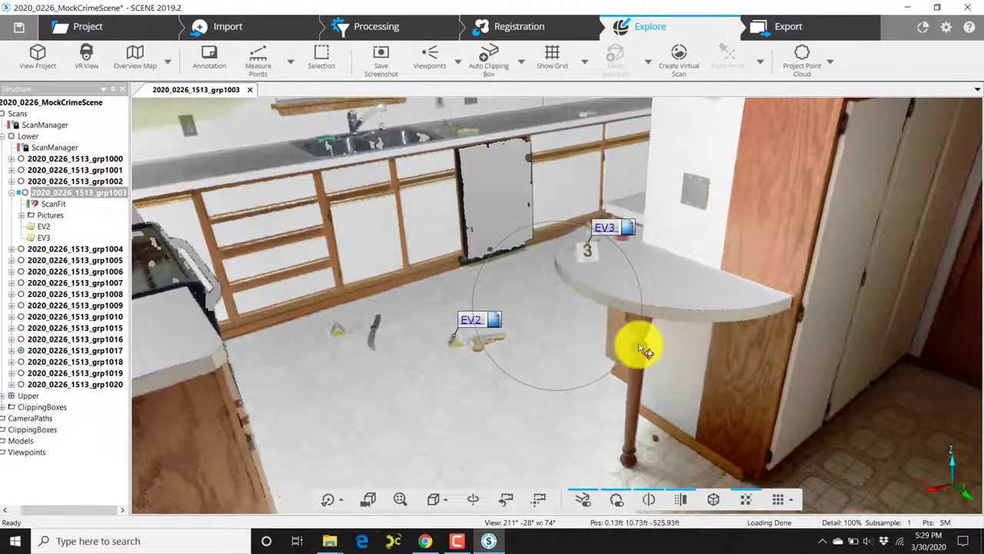
# Clear the Text layer's Visible box in Visibility Settings and apply, hiding the EV2 and EV3 labels
pyautogui.rightClick(692, 237)
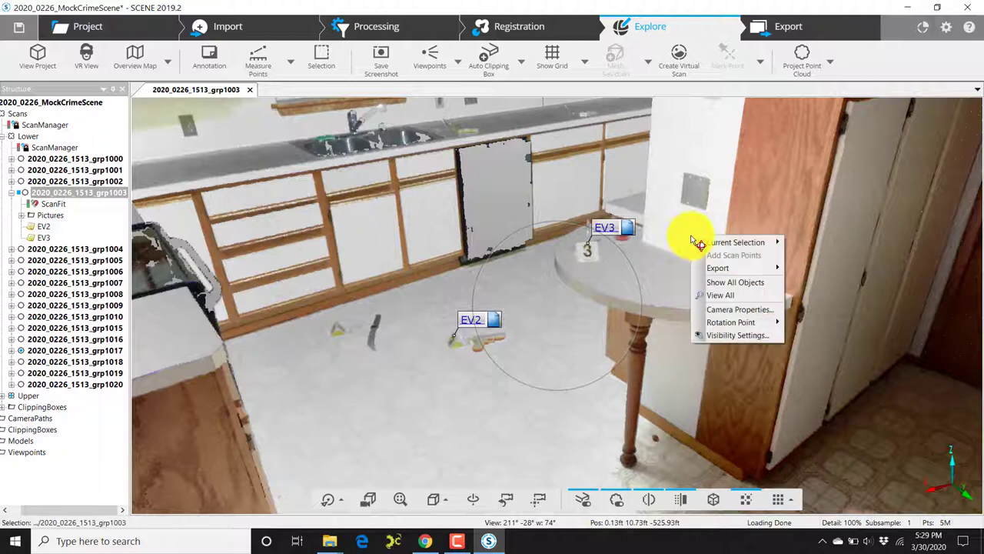
pyautogui.click(734, 335)
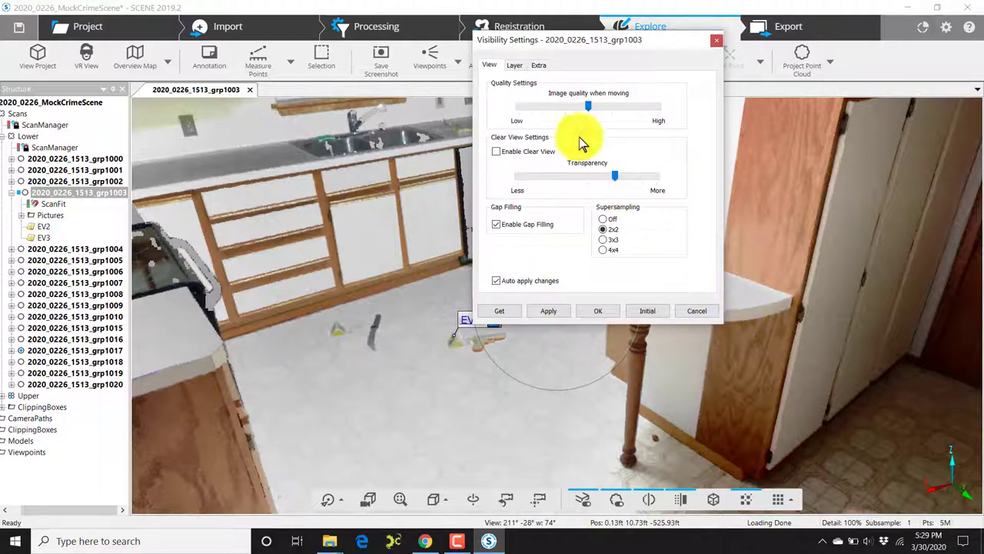
pyautogui.click(520, 67)
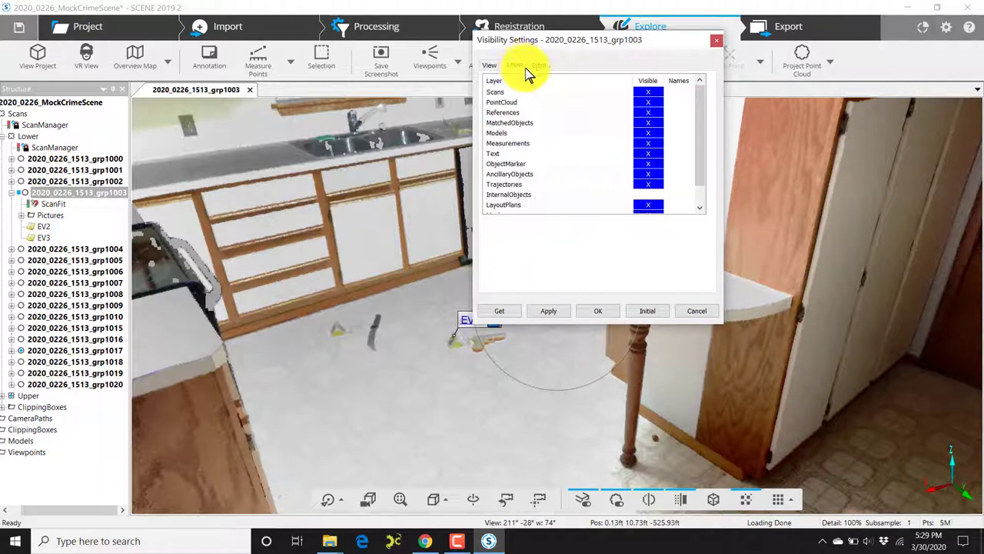
pyautogui.click(648, 153)
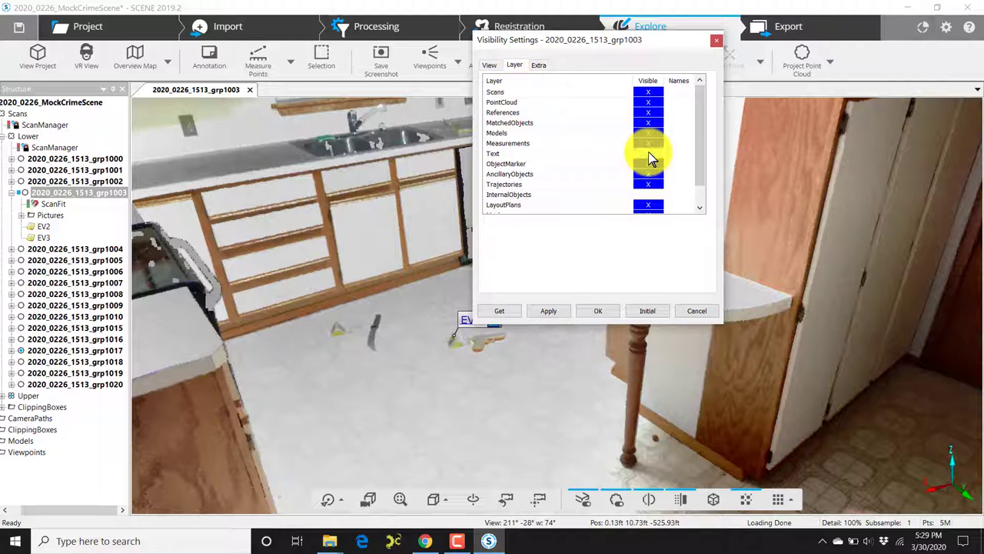
pyautogui.click(549, 311)
pyautogui.click(648, 153)
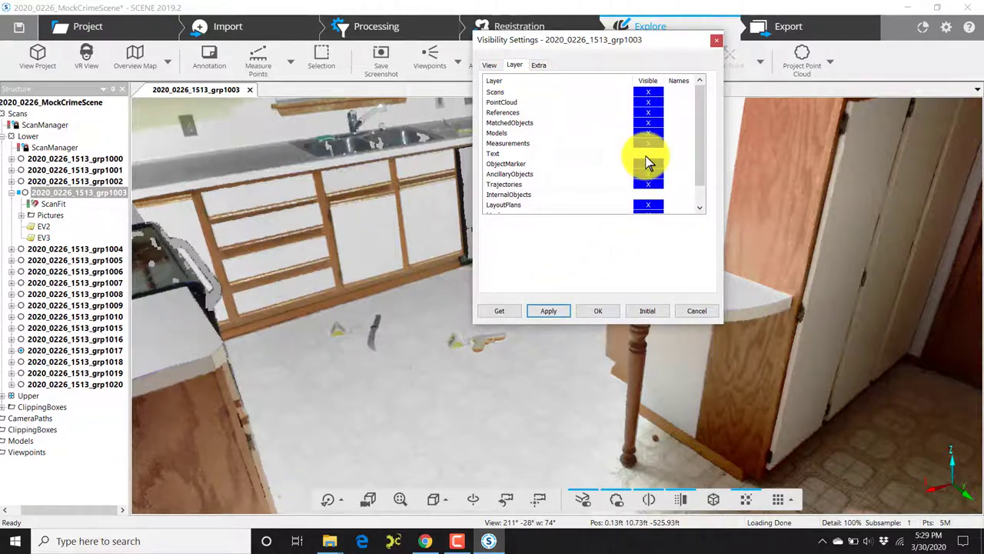